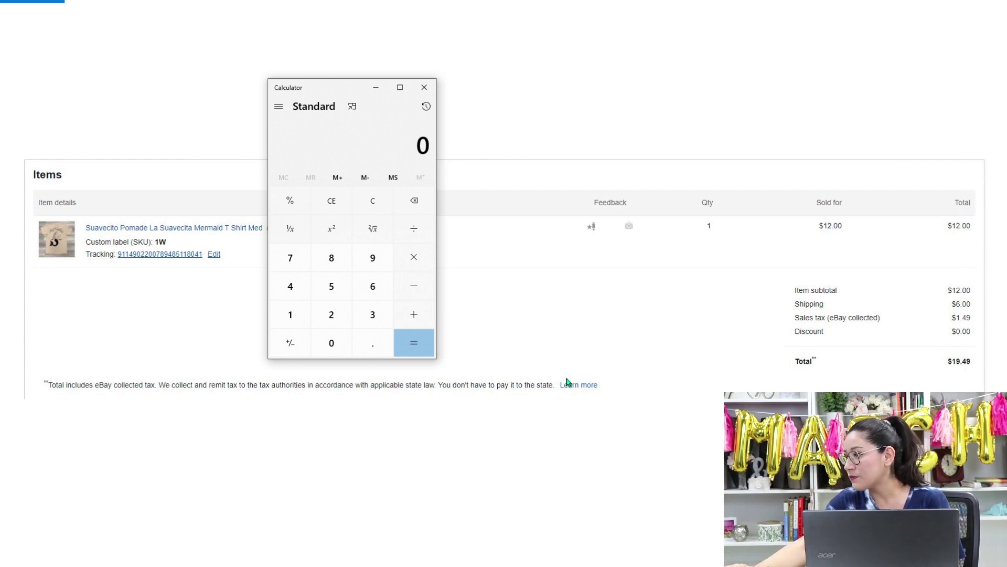
Work out the 11.7% fee on the 19.49 order total, entering it as a percentage subtracted from the total
click(297, 319)
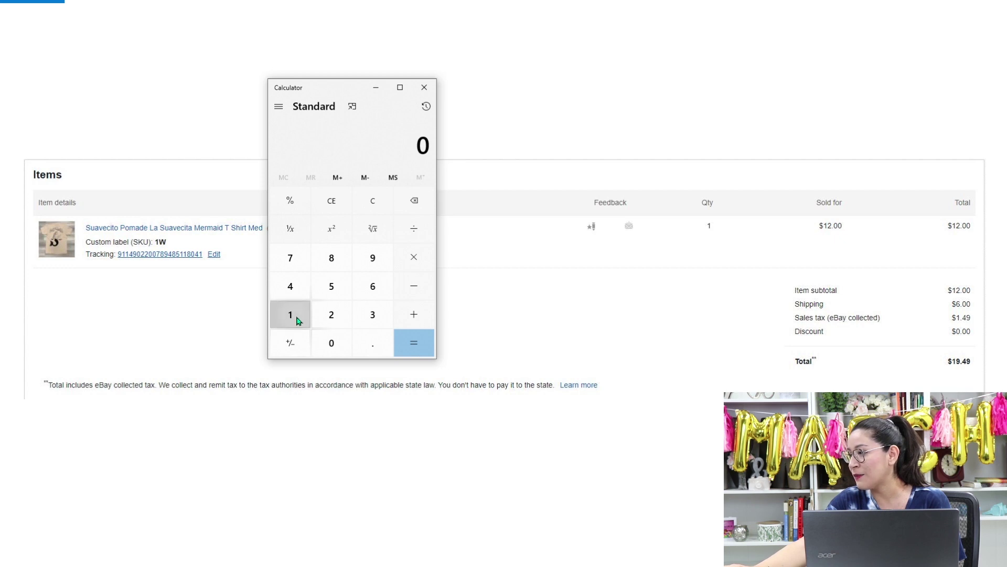
click(378, 264)
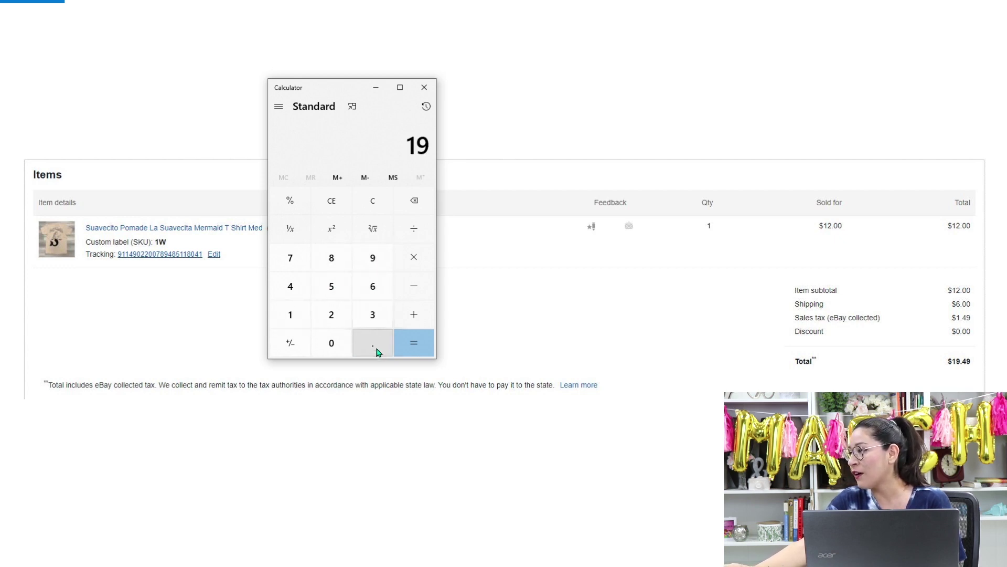
click(377, 351)
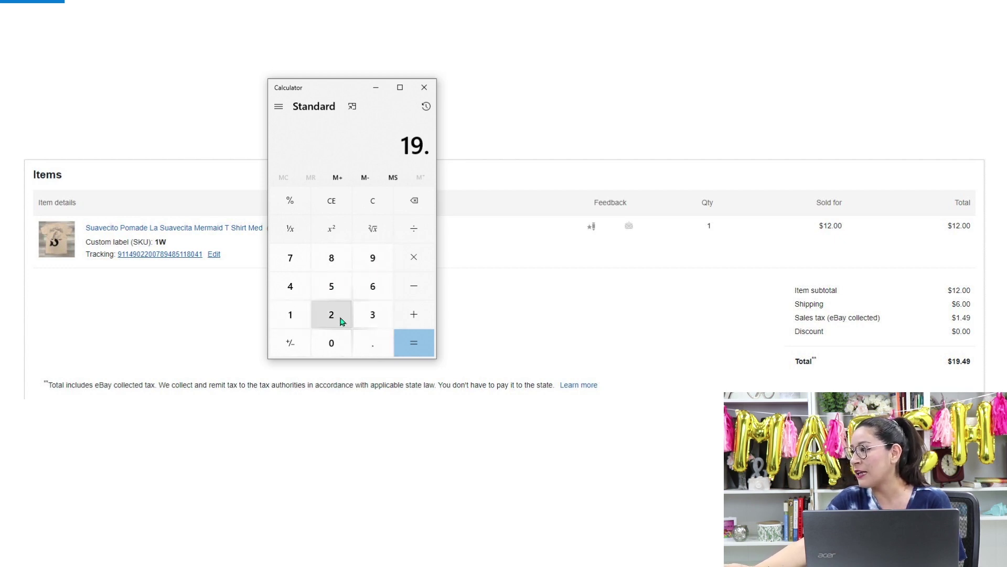
click(292, 290)
click(372, 260)
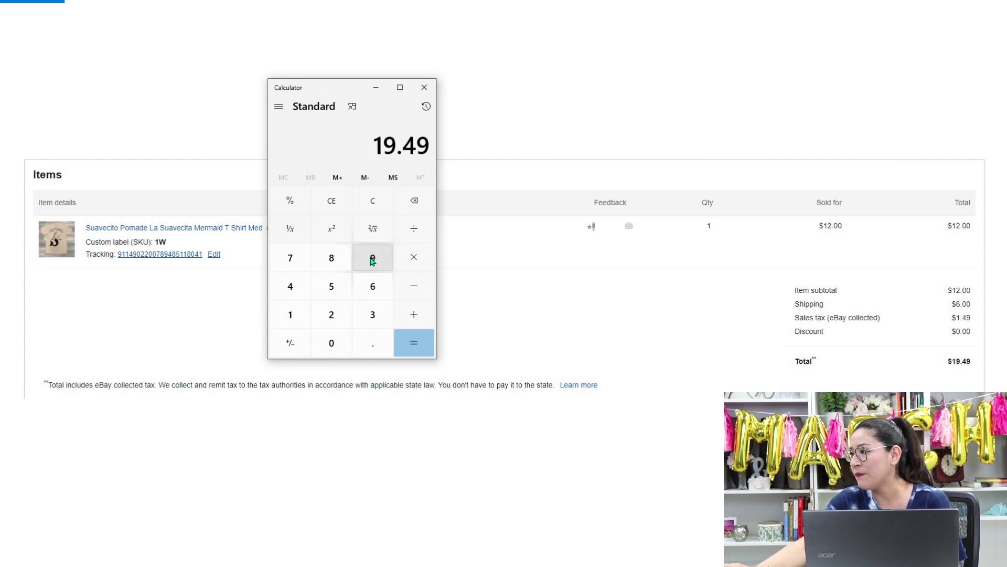
click(414, 289)
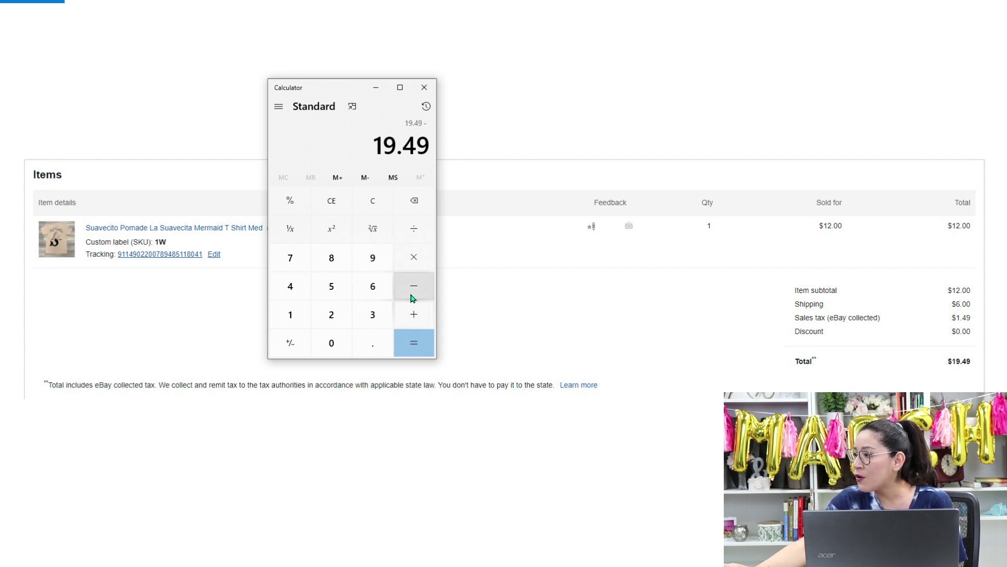
click(293, 315)
click(293, 315)
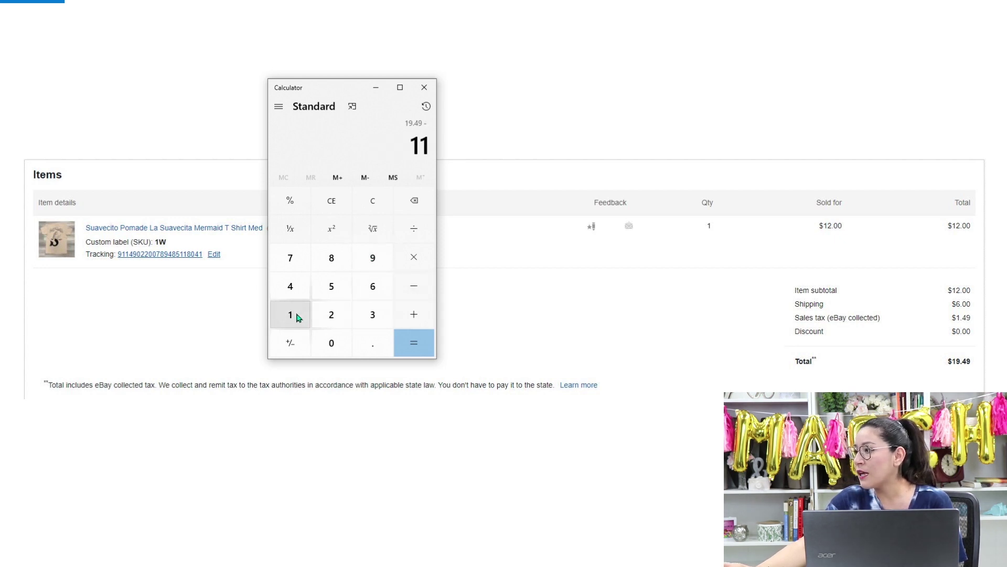
click(375, 348)
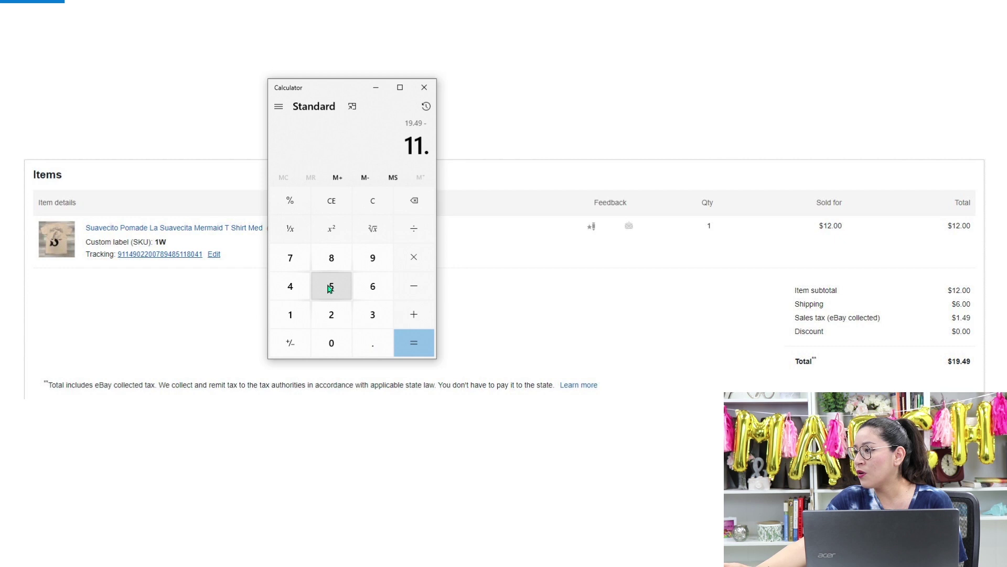
click(296, 260)
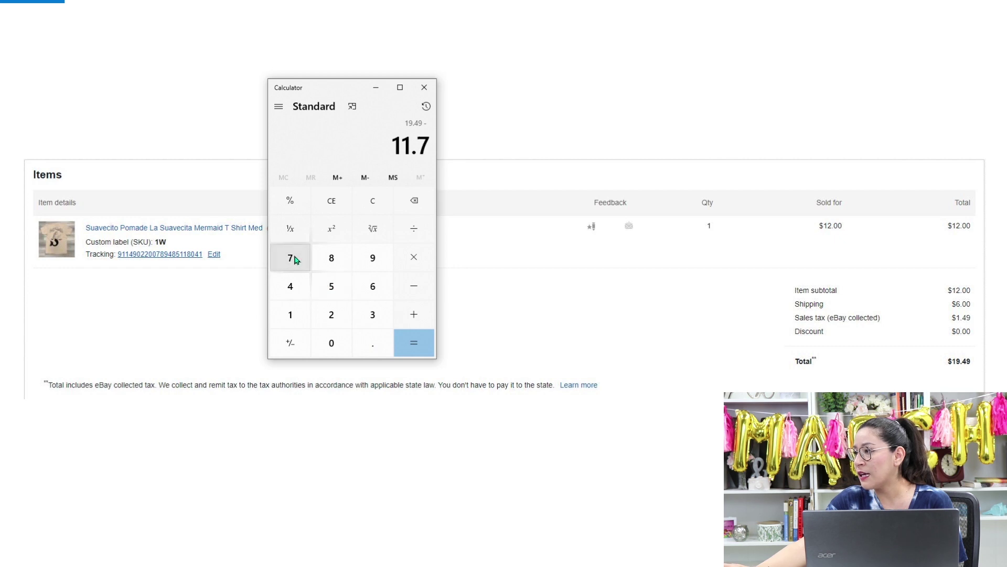
click(291, 201)
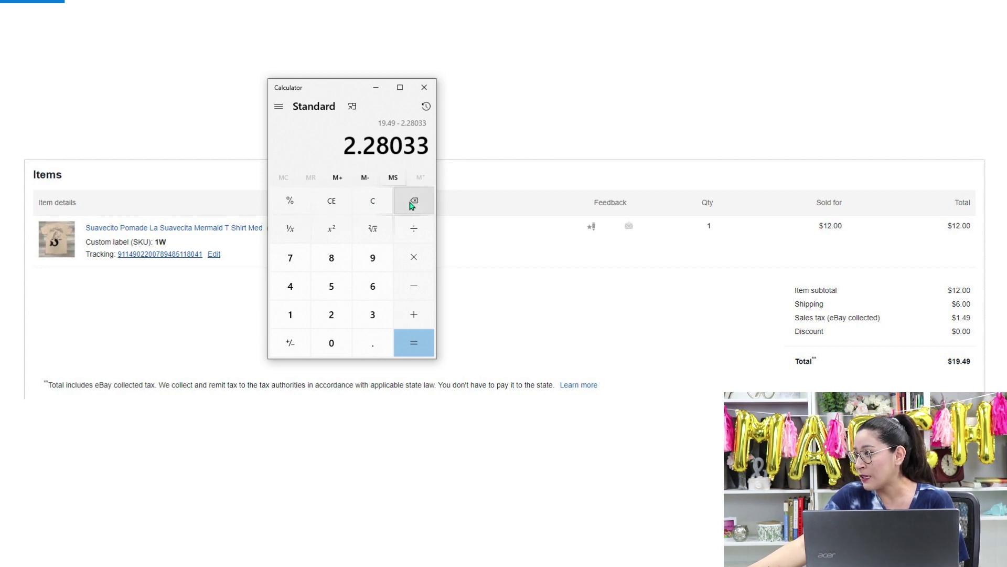
Clear the calculation and work out the 11.7% fee on the 12.00 item price, entered as a percentage subtracted from it
click(337, 205)
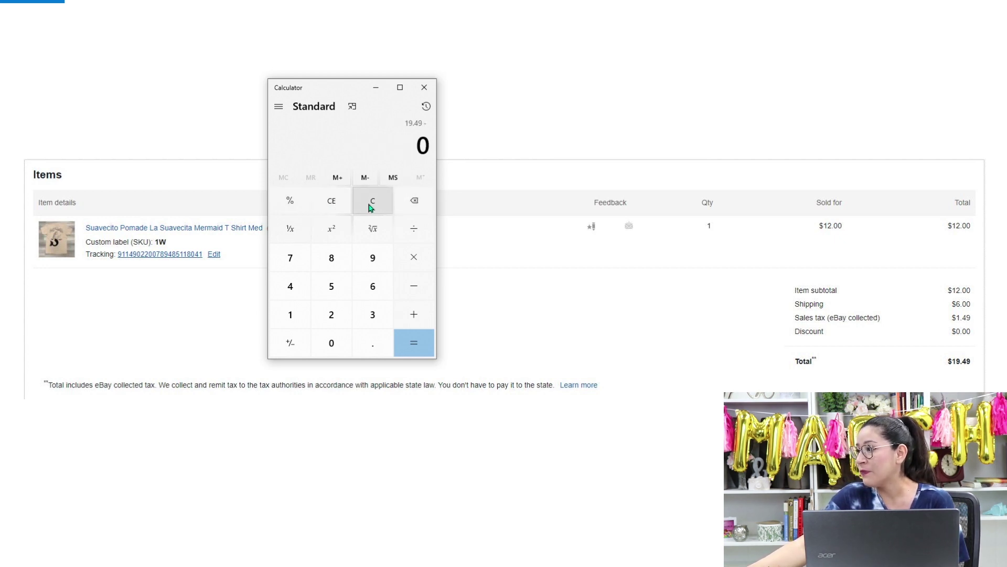
click(371, 205)
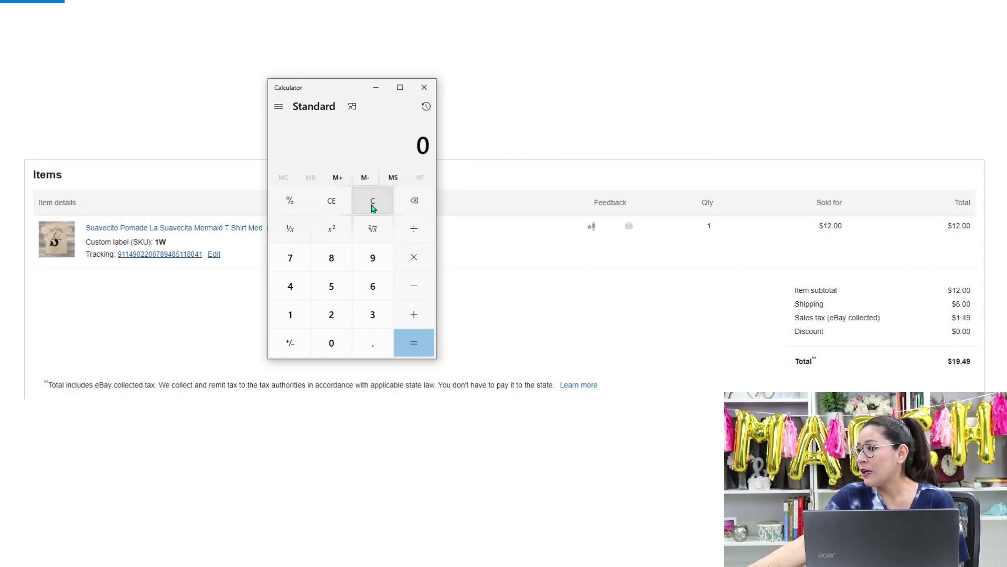
click(296, 325)
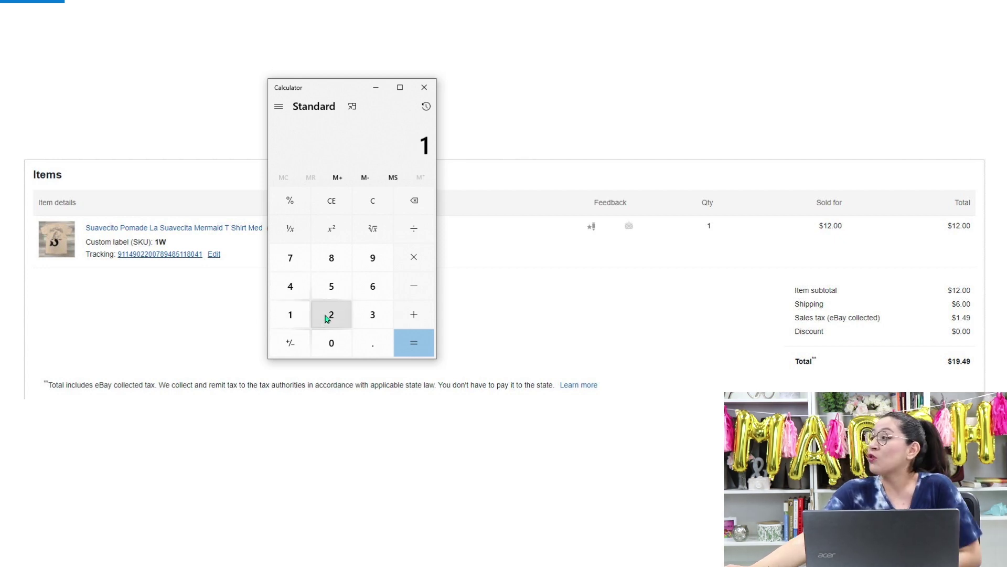
click(329, 317)
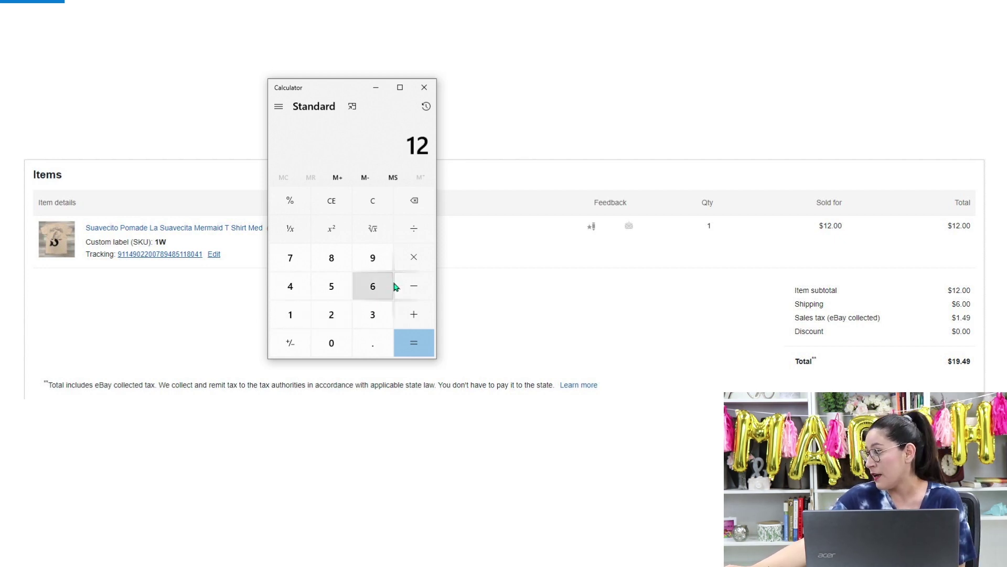
click(412, 283)
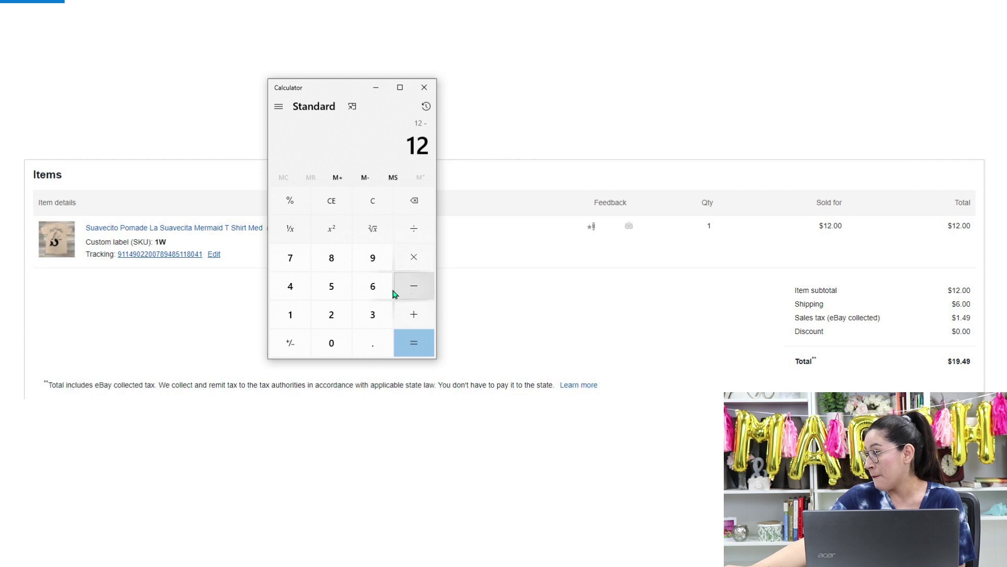
double_click(296, 313)
click(364, 344)
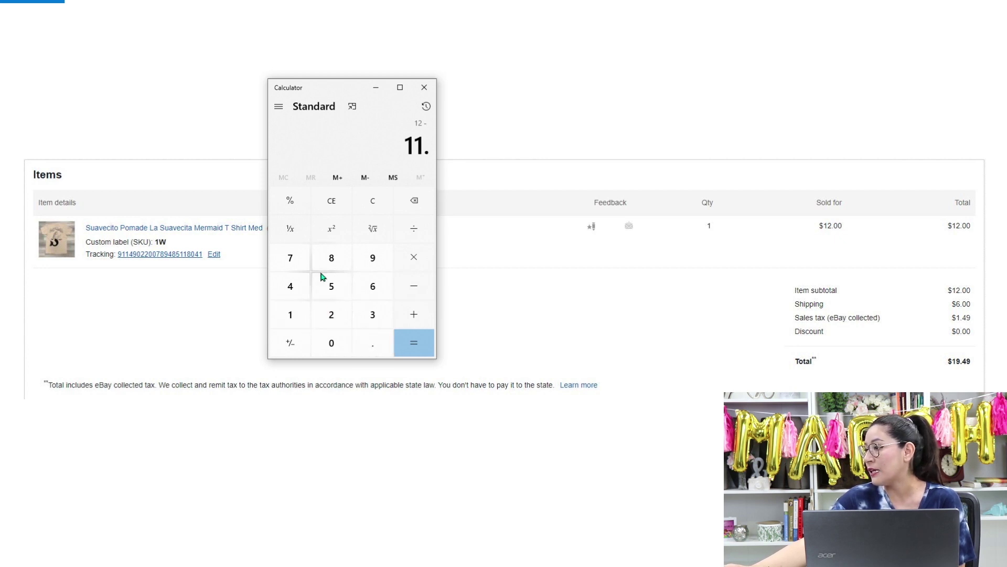
click(294, 257)
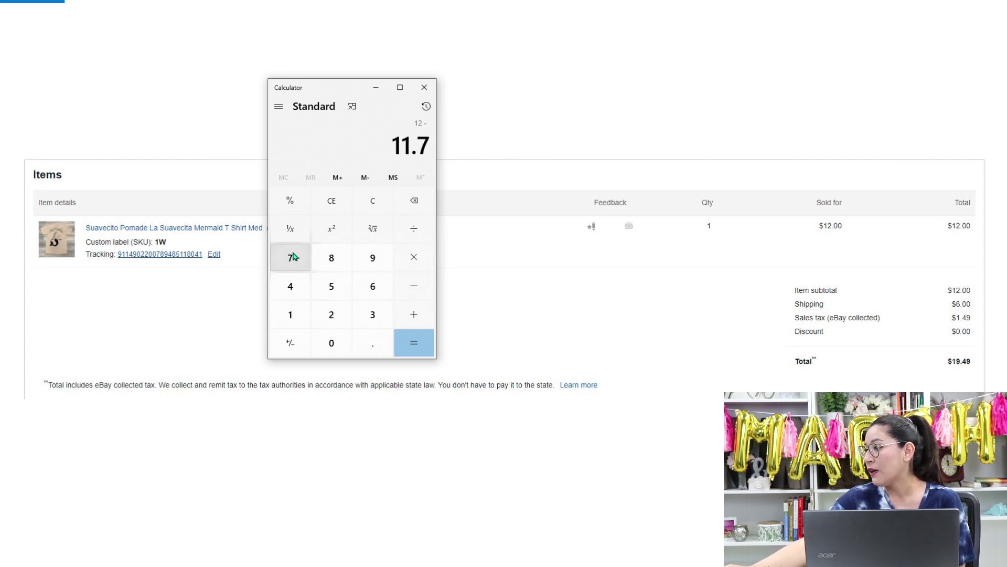
click(291, 200)
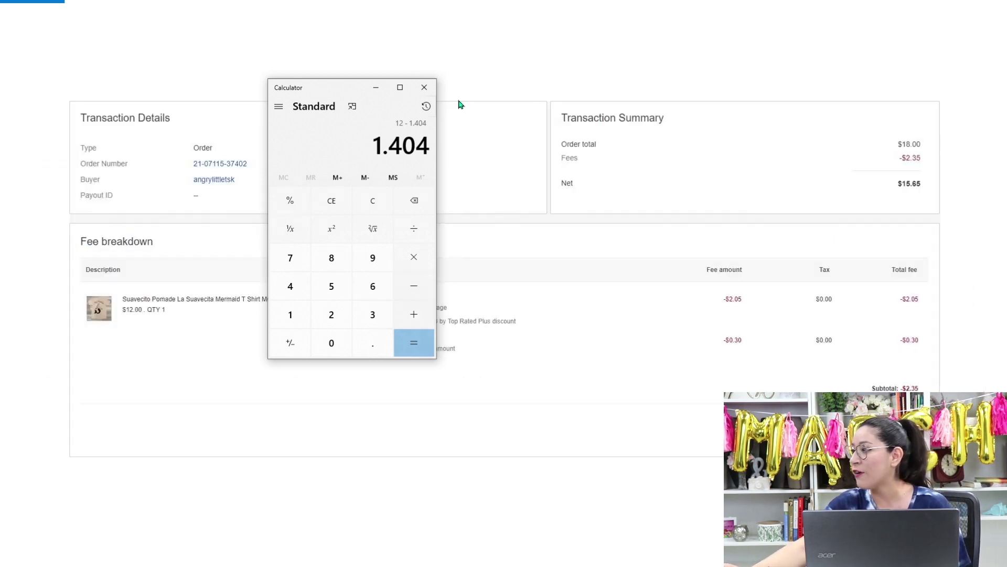
Move the calculator away from the fee breakdown and check the order total in the transaction summary
drag(325, 88, 199, 39)
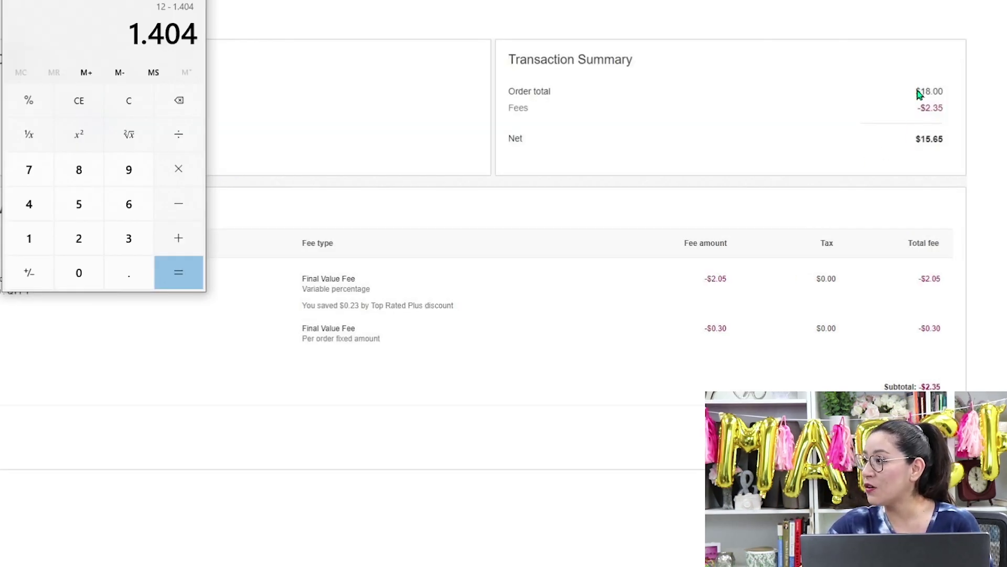
click(934, 95)
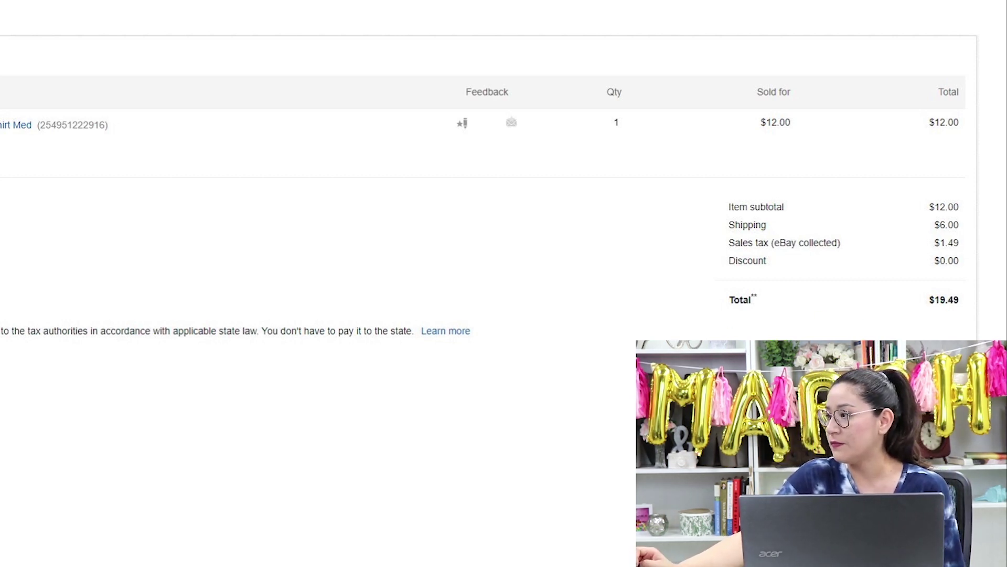
Clear the previous calculation and return to the order's transaction summary
key(alt+Tab)
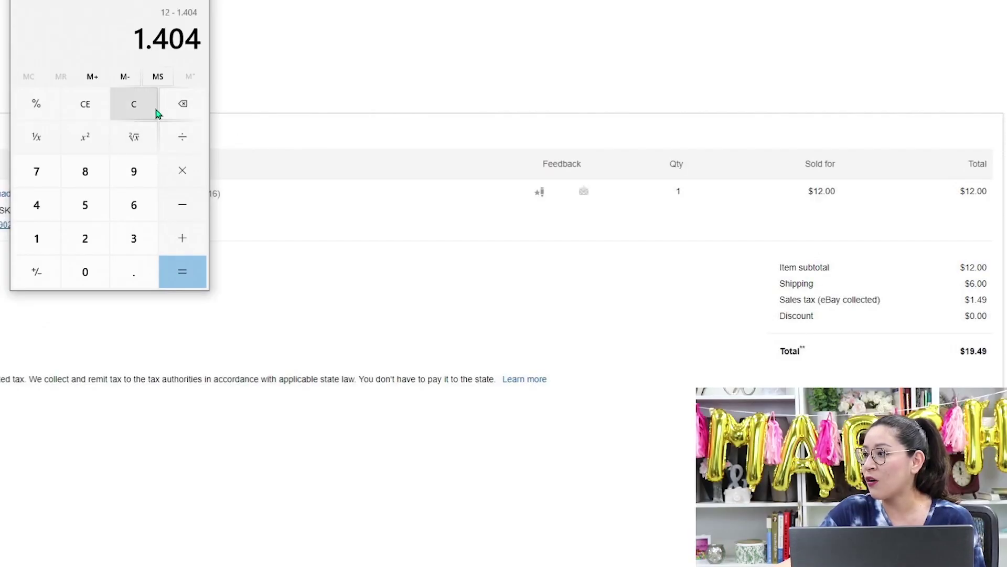
click(152, 112)
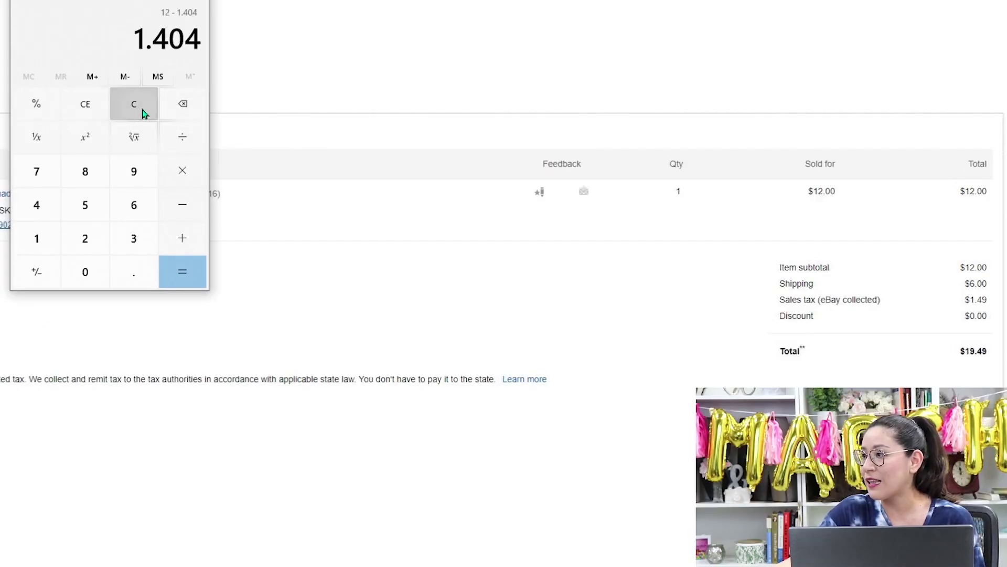
click(95, 108)
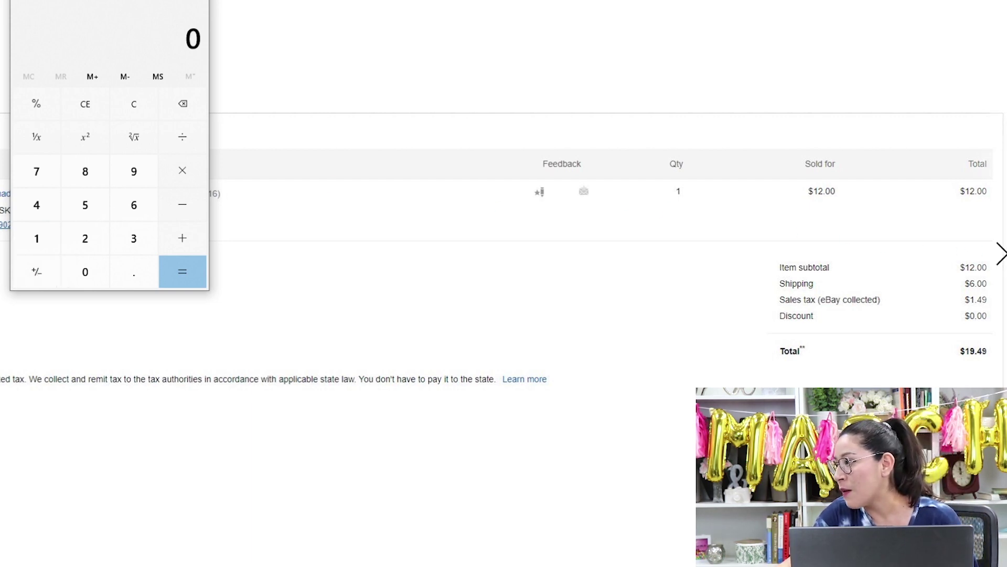
click(1001, 231)
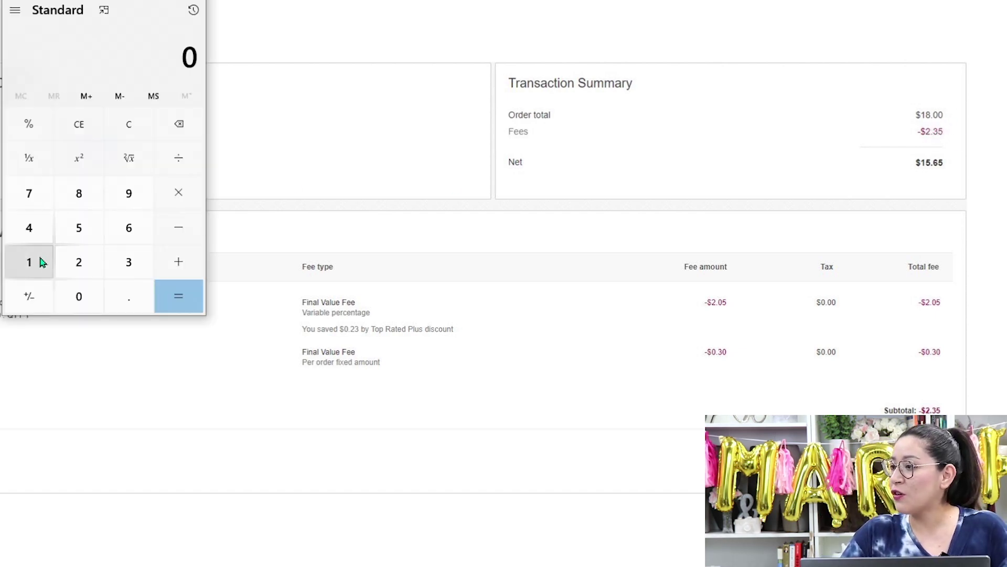
Multiply the 19.49 order total by 11.7% to calculate the final value fee
click(32, 261)
click(129, 195)
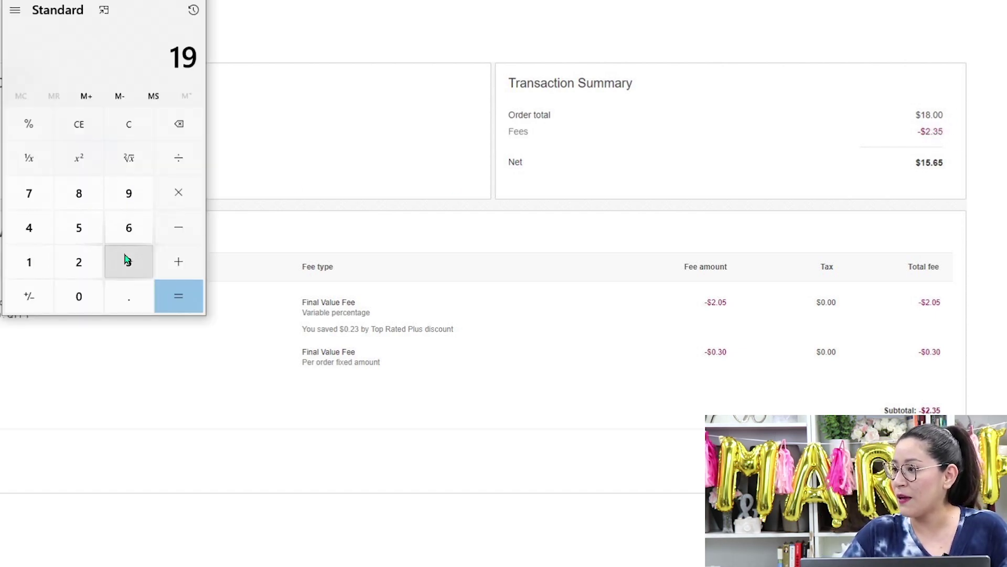
click(126, 303)
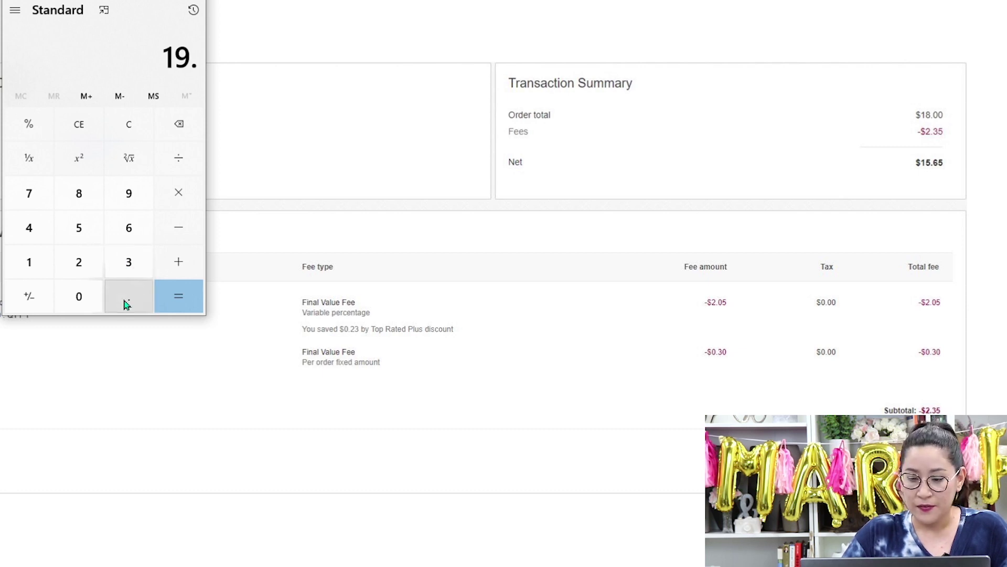
click(40, 236)
click(130, 195)
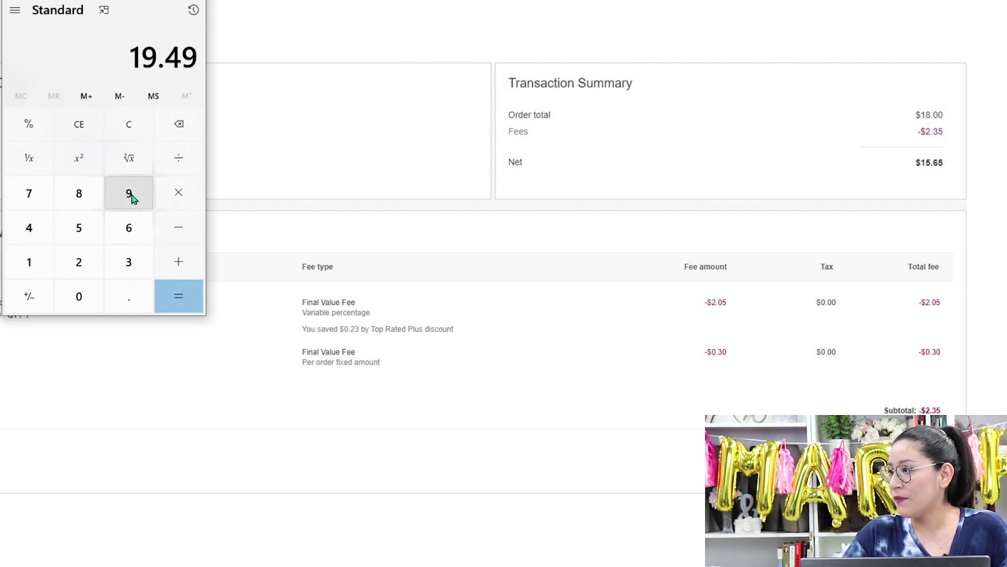
click(180, 201)
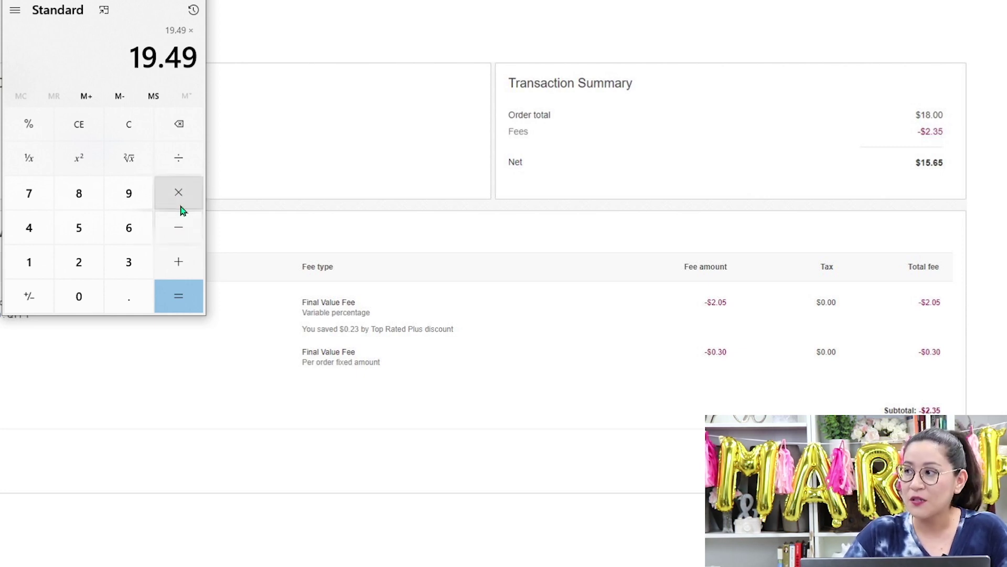
click(45, 262)
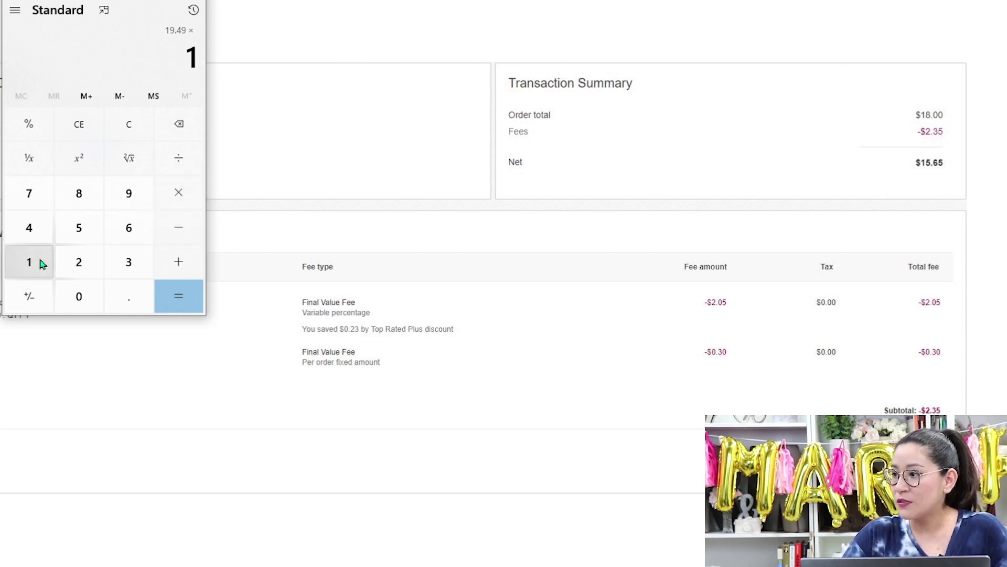
click(45, 263)
click(126, 299)
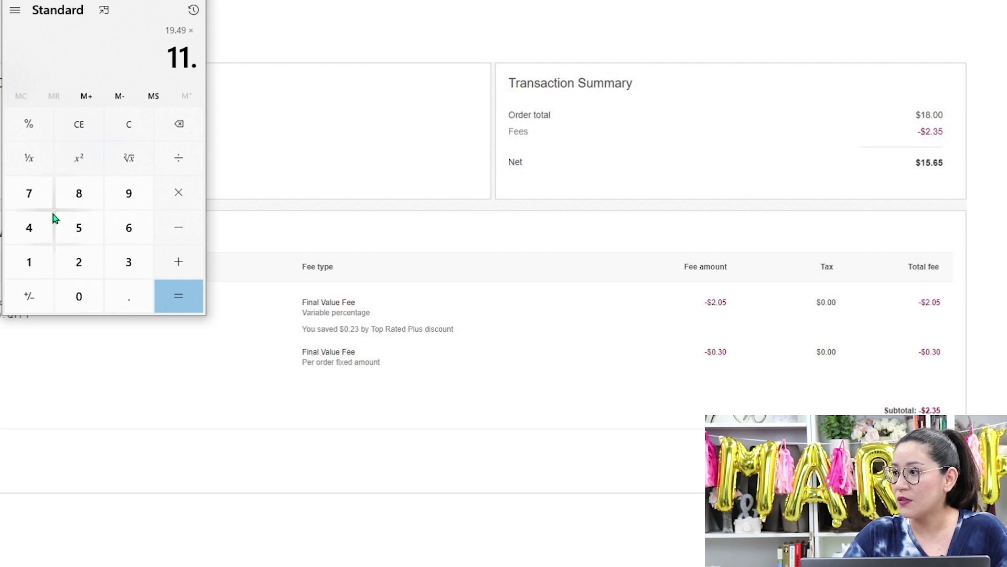
click(36, 198)
click(35, 125)
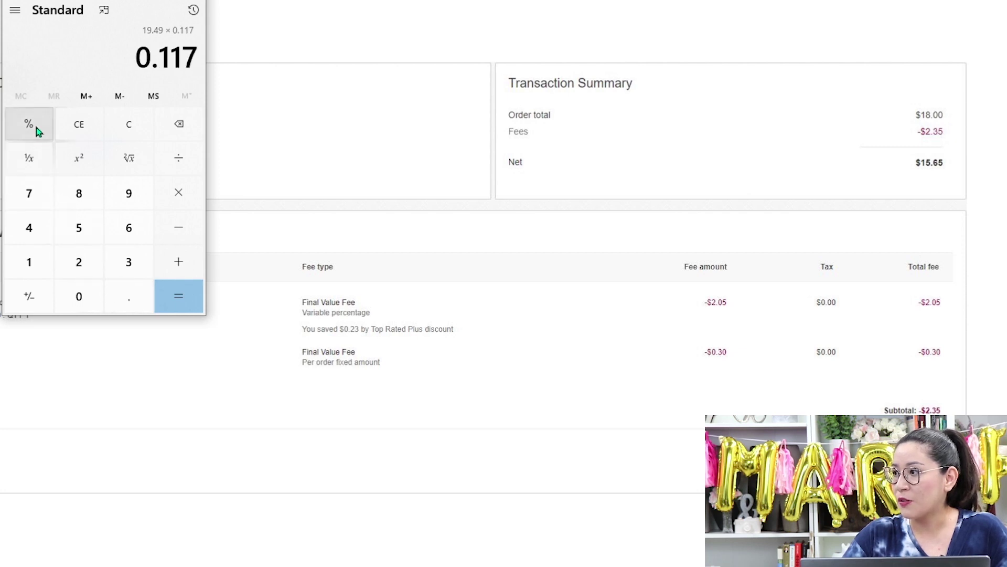
click(195, 311)
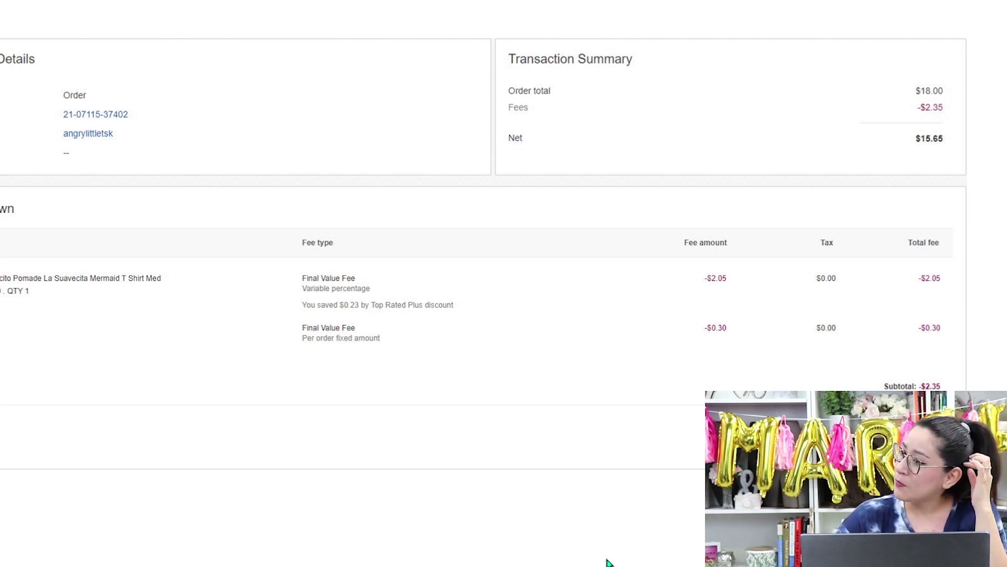
Subtract the 0.23 Top Rated Plus discount from the calculated final value fee
key(alt+Tab)
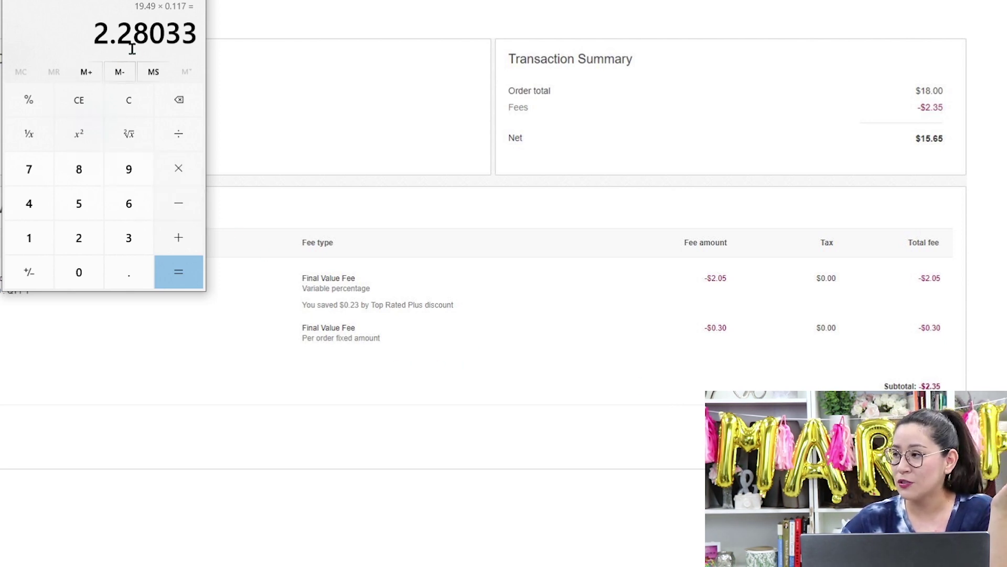
click(179, 212)
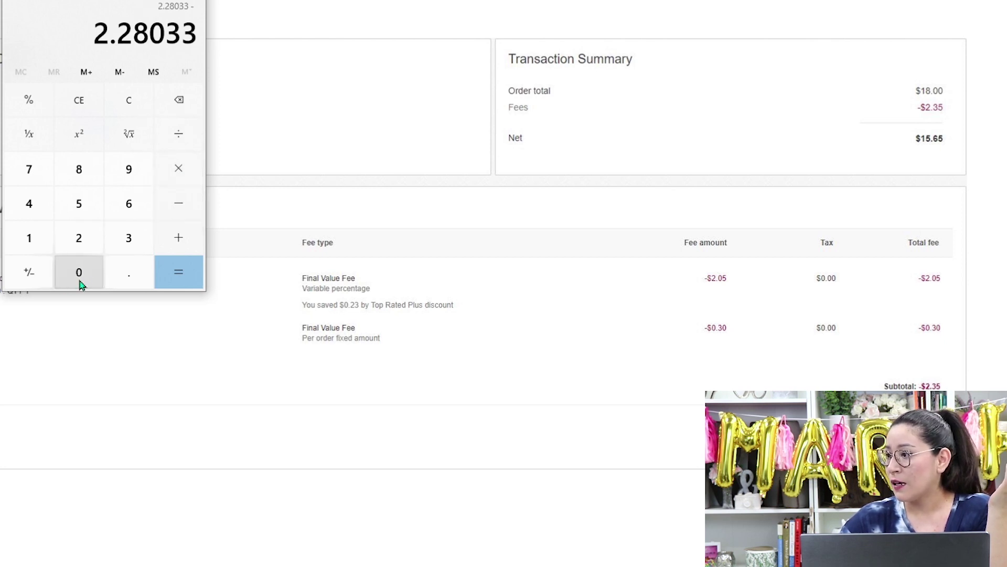
click(133, 275)
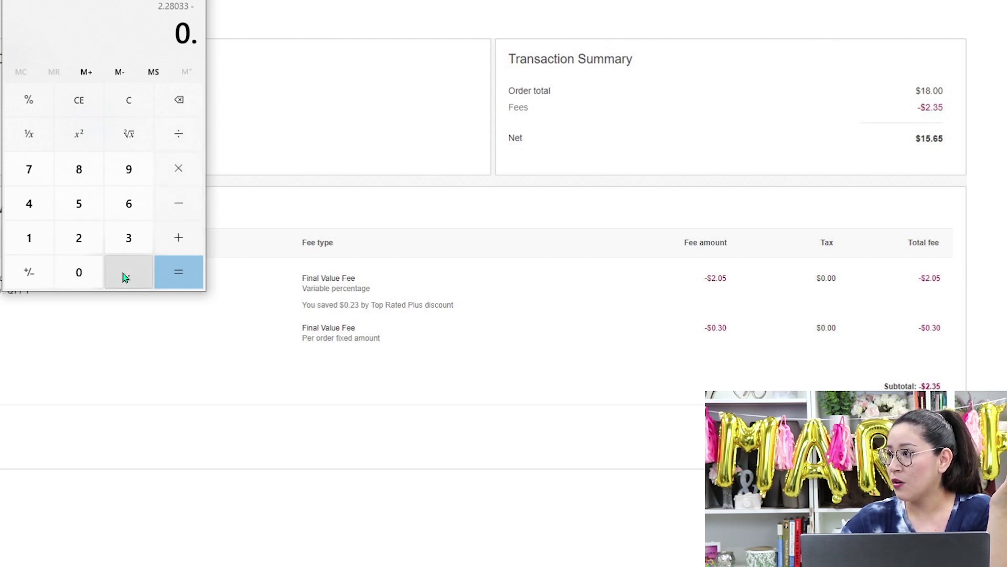
click(86, 241)
click(125, 240)
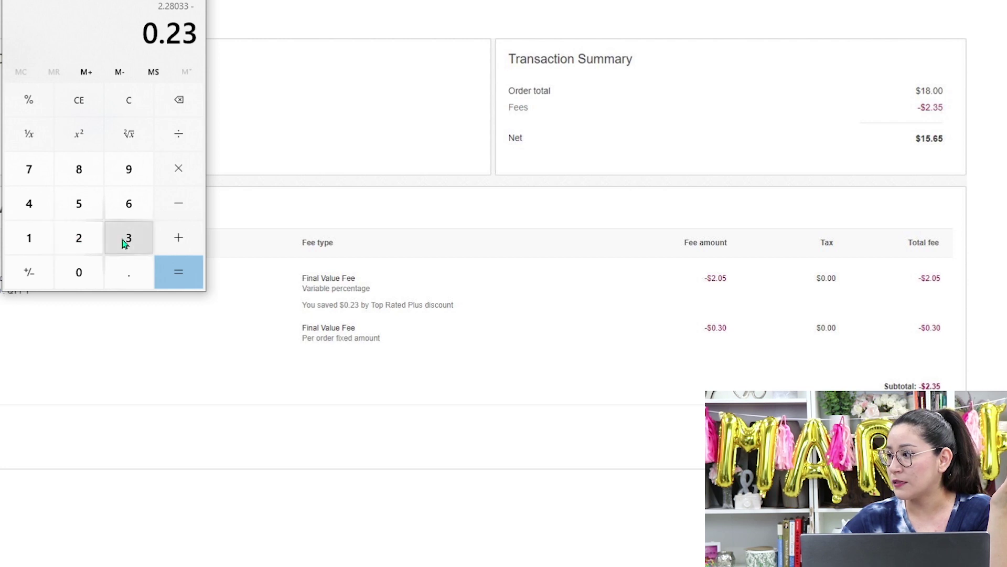
click(175, 274)
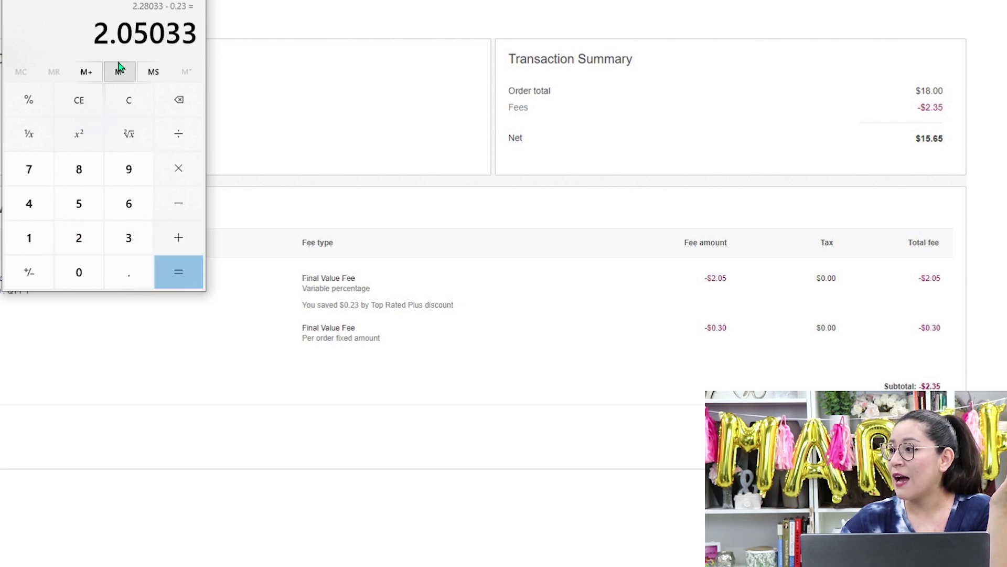